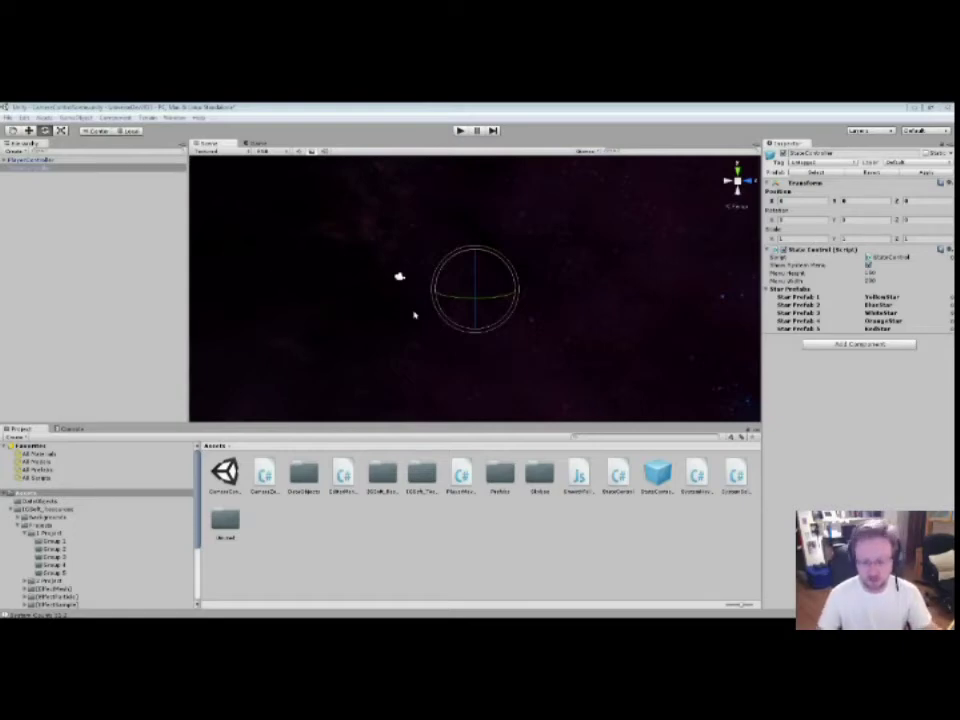
Run the scene in play mode and start a new game from the PROJECT UNIVERSE menu.
{"action": "left_click", "coordinate": [458, 131]}
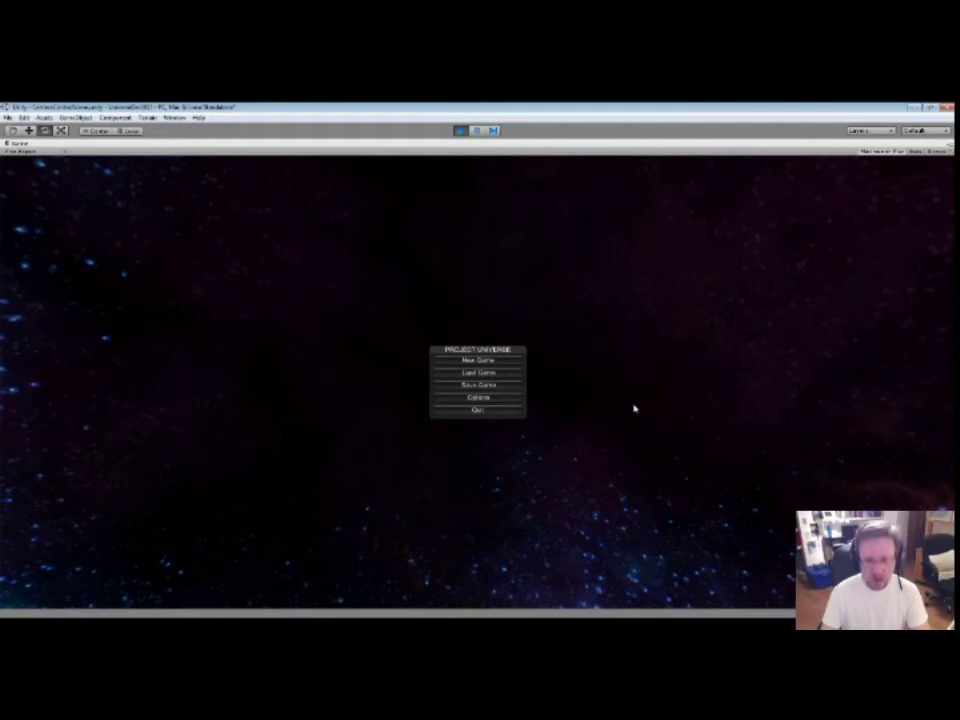
{"action": "left_click", "coordinate": [490, 364]}
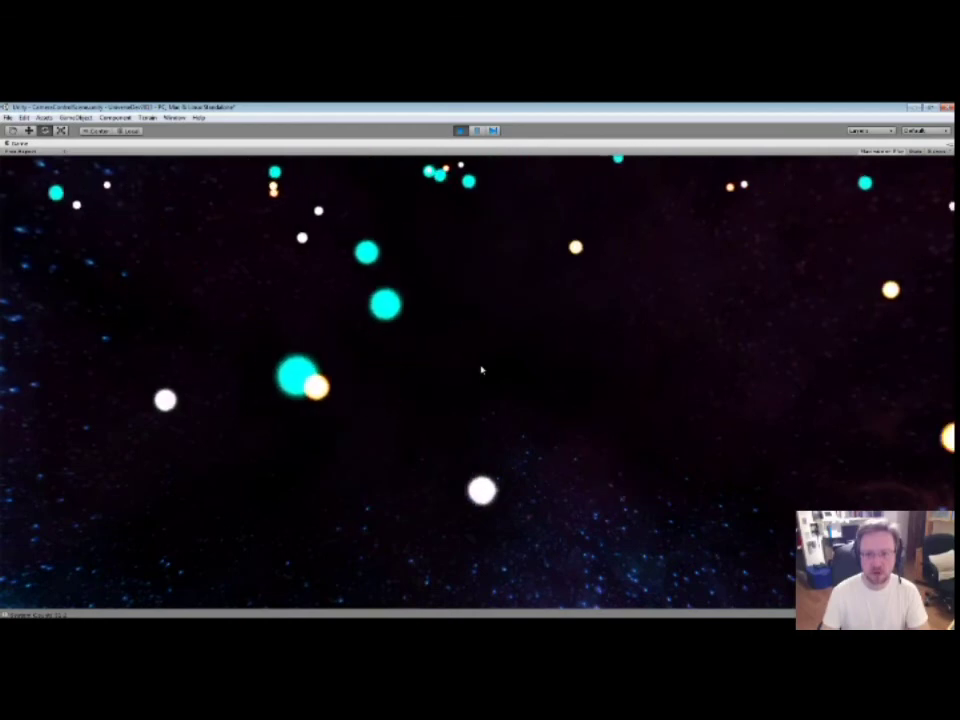
Fly the game camera sideways, forward and back through the star field and zoom out to examine the generated stars.
{"action": "key", "text": "a"}
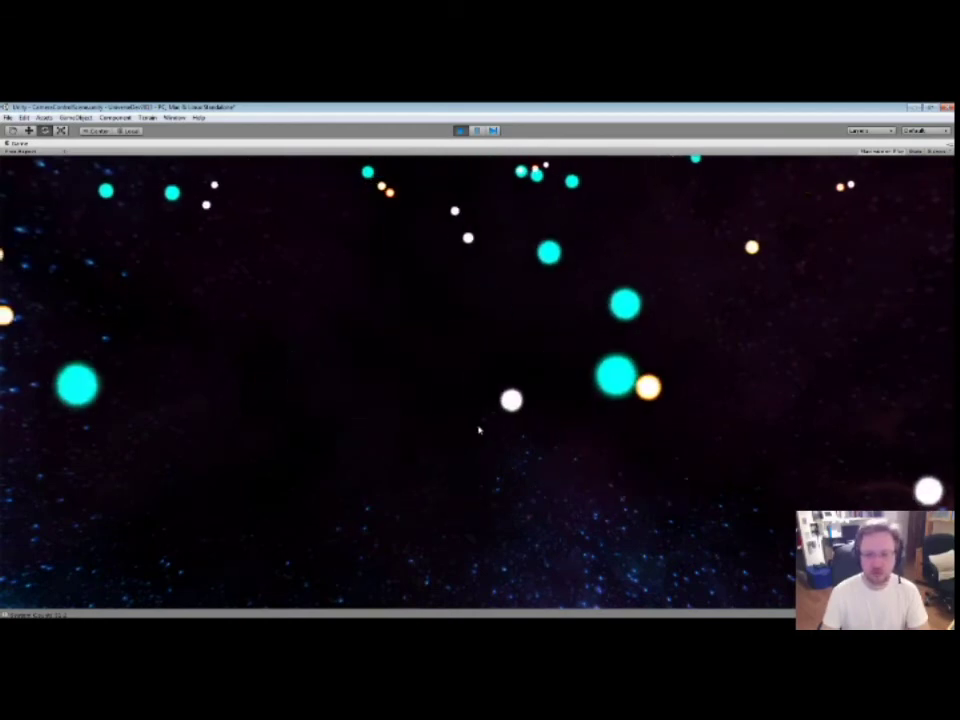
{"action": "key", "text": "d"}
{"action": "key", "text": "w"}
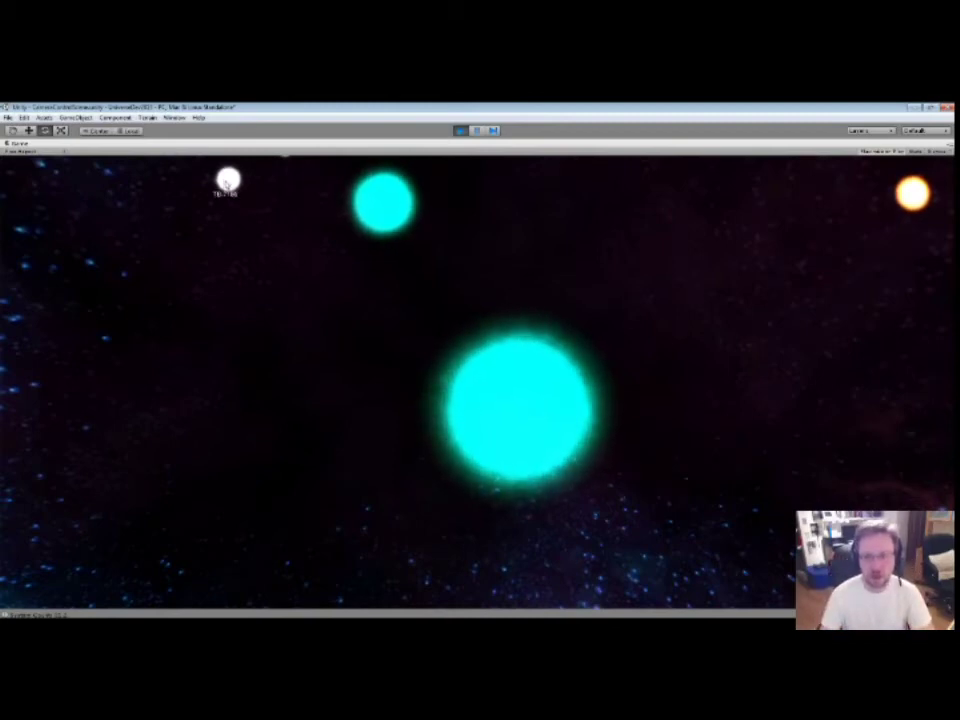
{"action": "scroll", "coordinate": [491, 306], "scroll_direction": "down", "scroll_amount": 5}
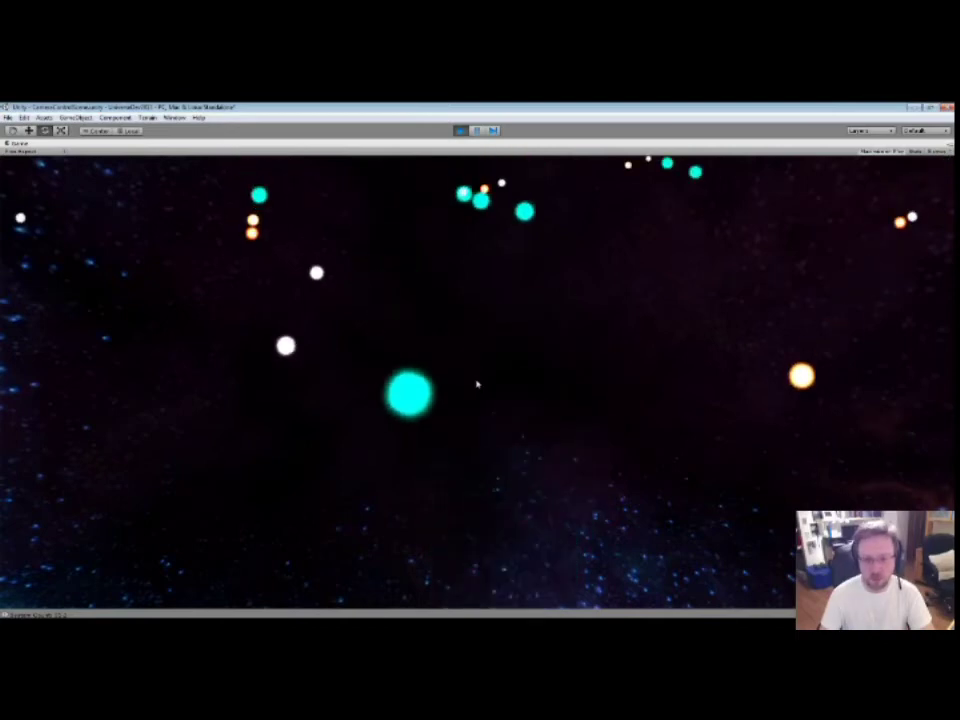
{"action": "scroll", "coordinate": [477, 390], "scroll_direction": "down", "scroll_amount": 5}
{"action": "key", "text": "s"}
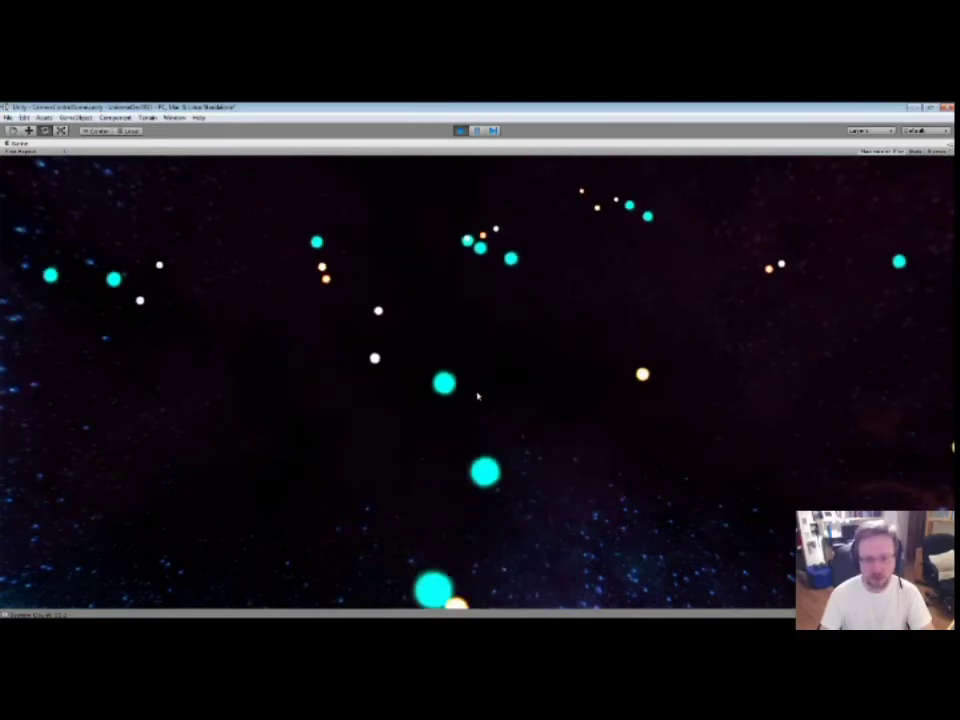
{"action": "key", "text": "d"}
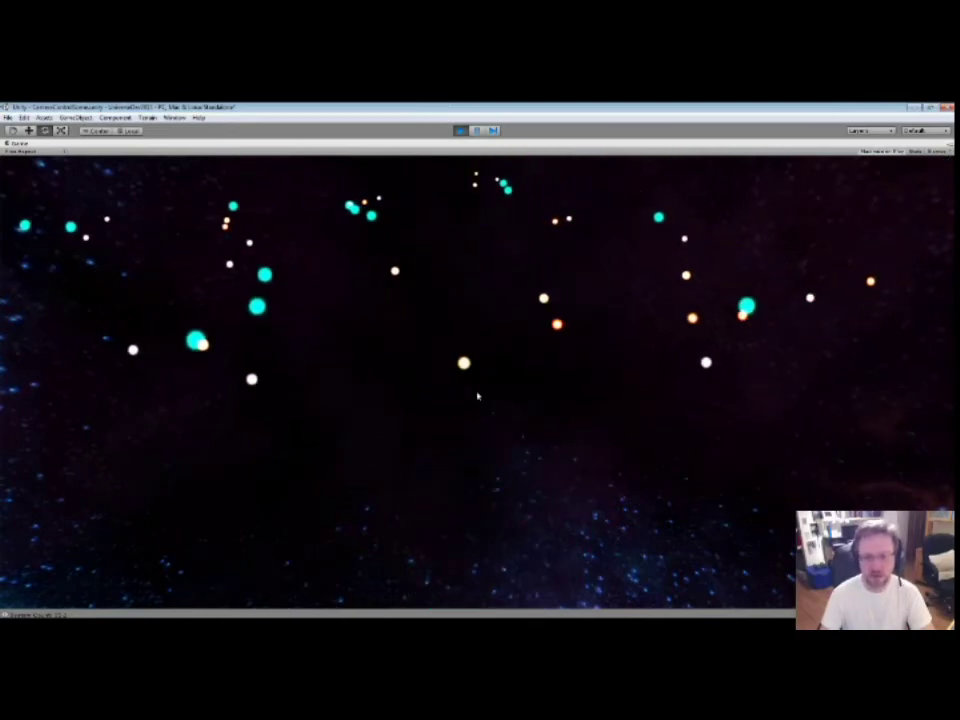
{"action": "key", "text": "a"}
{"action": "key", "text": "d"}
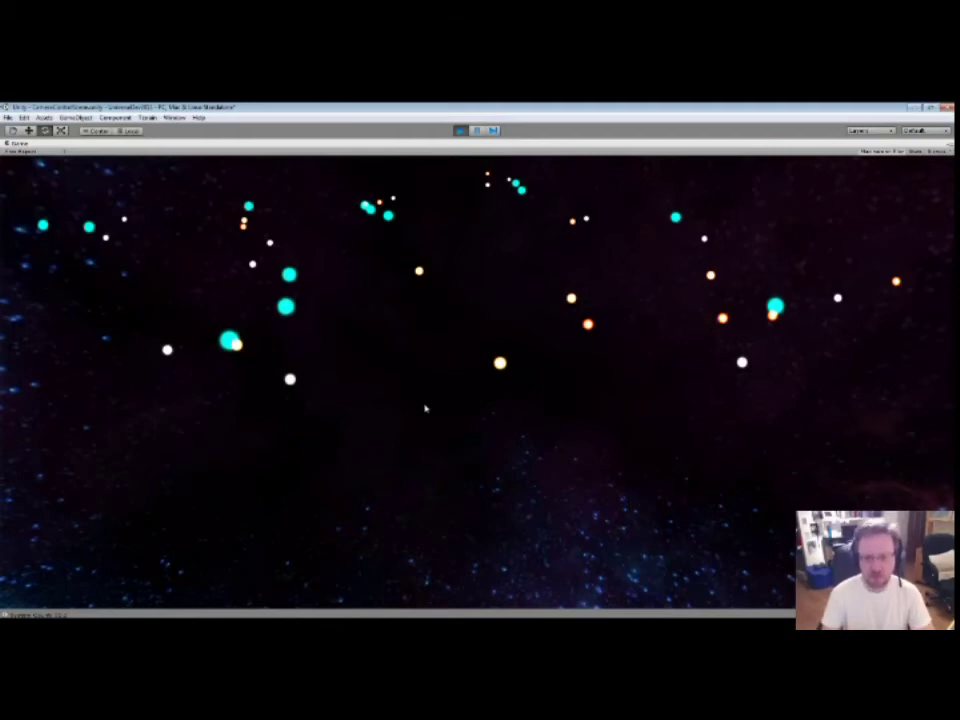
Rotate the game camera around the star field and move it to examine the stars from other directions.
{"action": "key", "text": "d"}
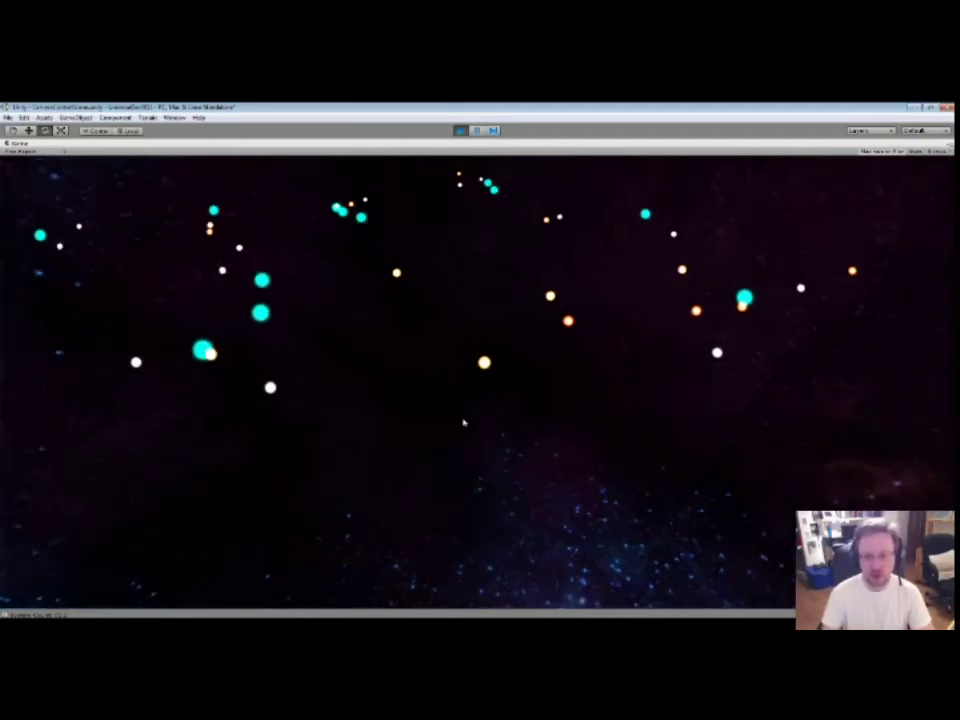
{"action": "key", "text": "a"}
{"action": "key", "text": "a"}
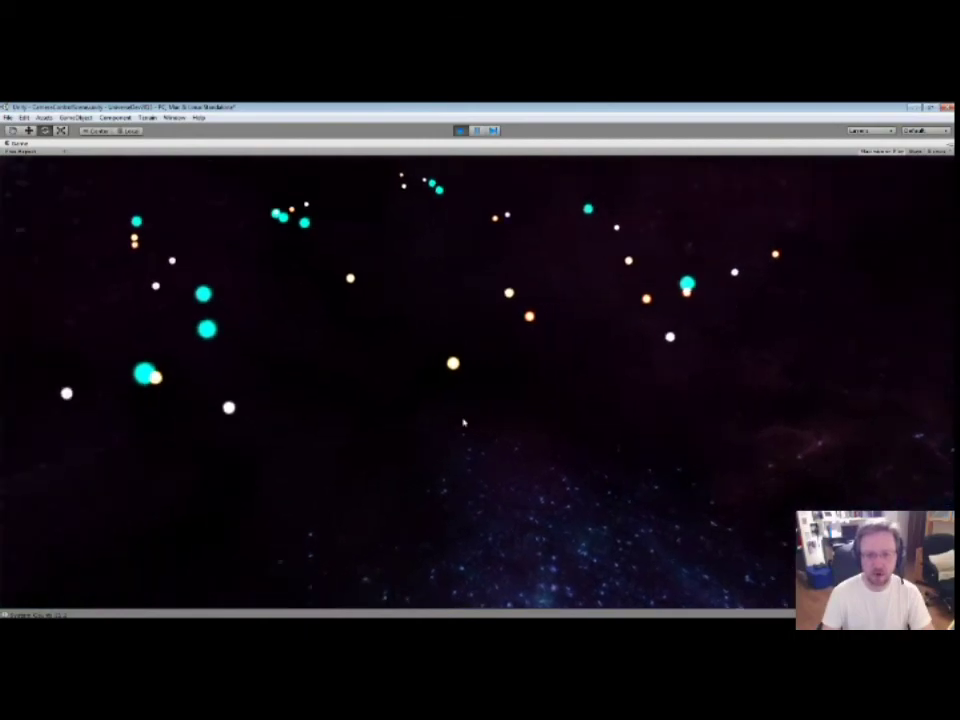
{"action": "key", "text": "a"}
{"action": "key", "text": "w"}
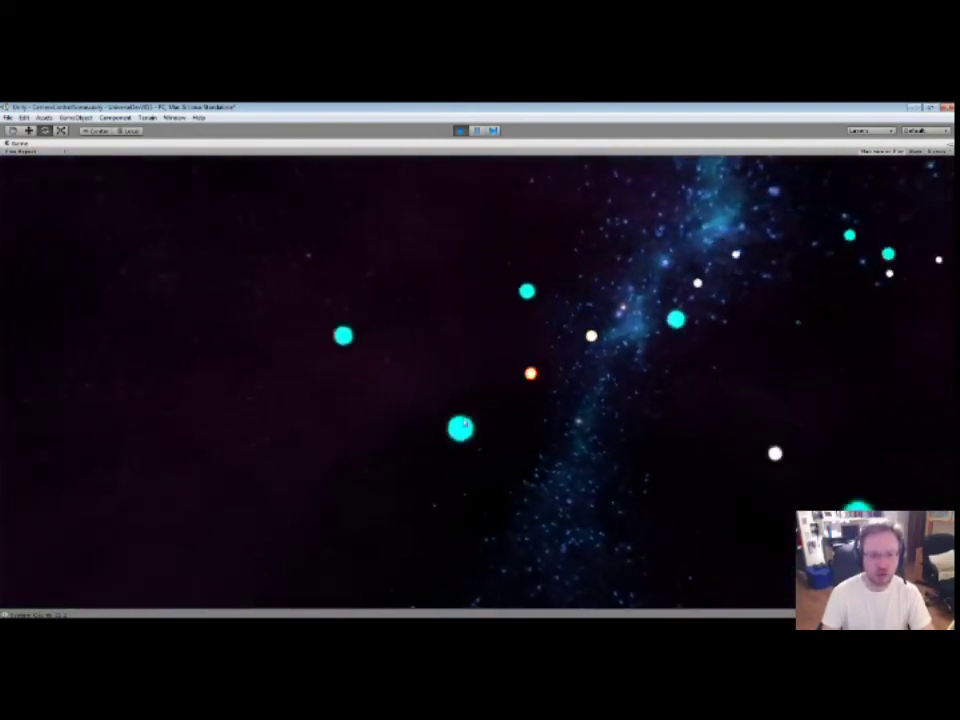
{"action": "key", "text": "d"}
{"action": "key", "text": "s"}
{"action": "key", "text": "d"}
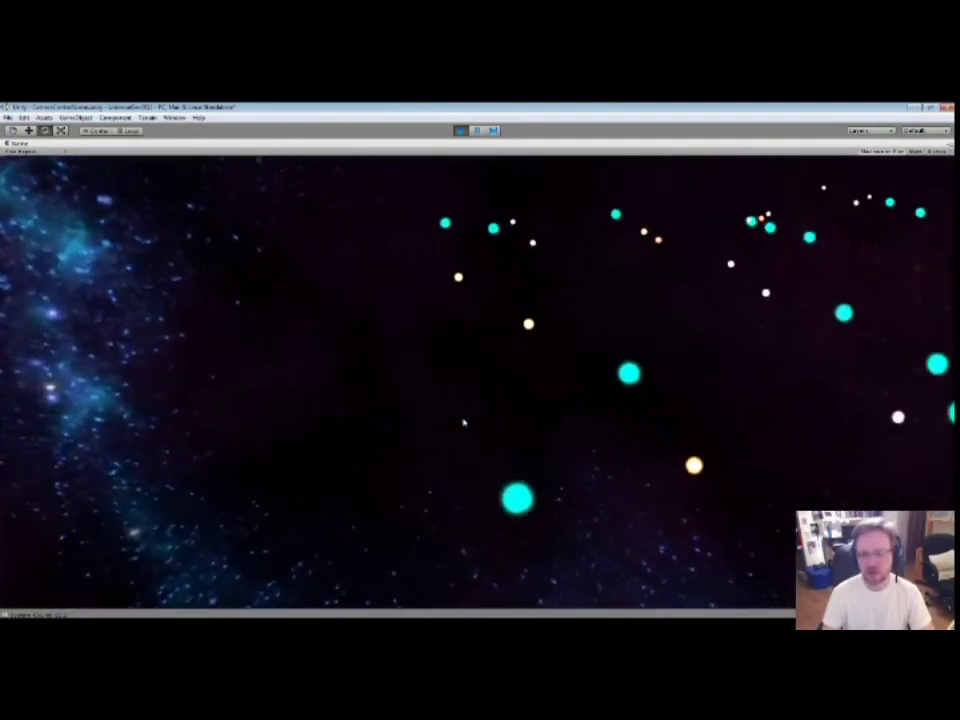
{"action": "key", "text": "Right"}
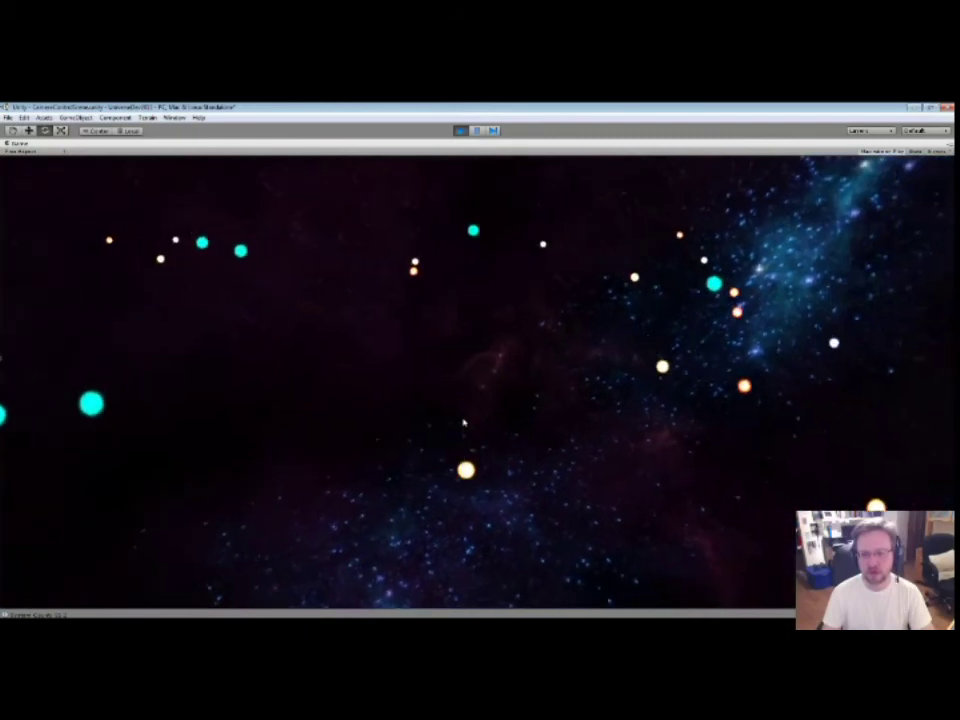
{"action": "key", "text": "d"}
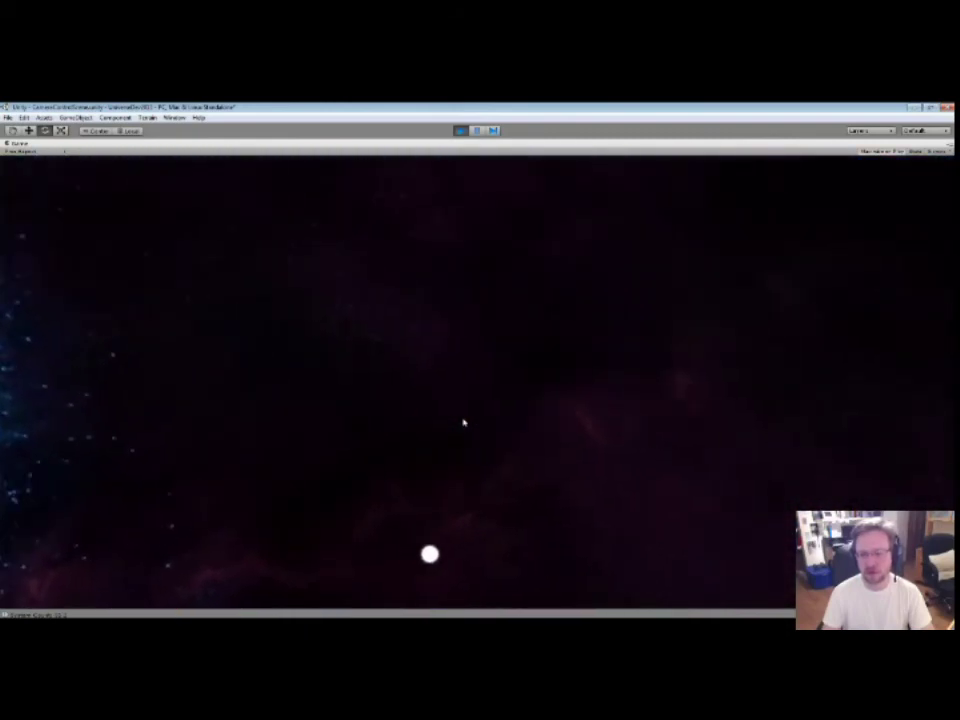
{"action": "key", "text": "Right"}
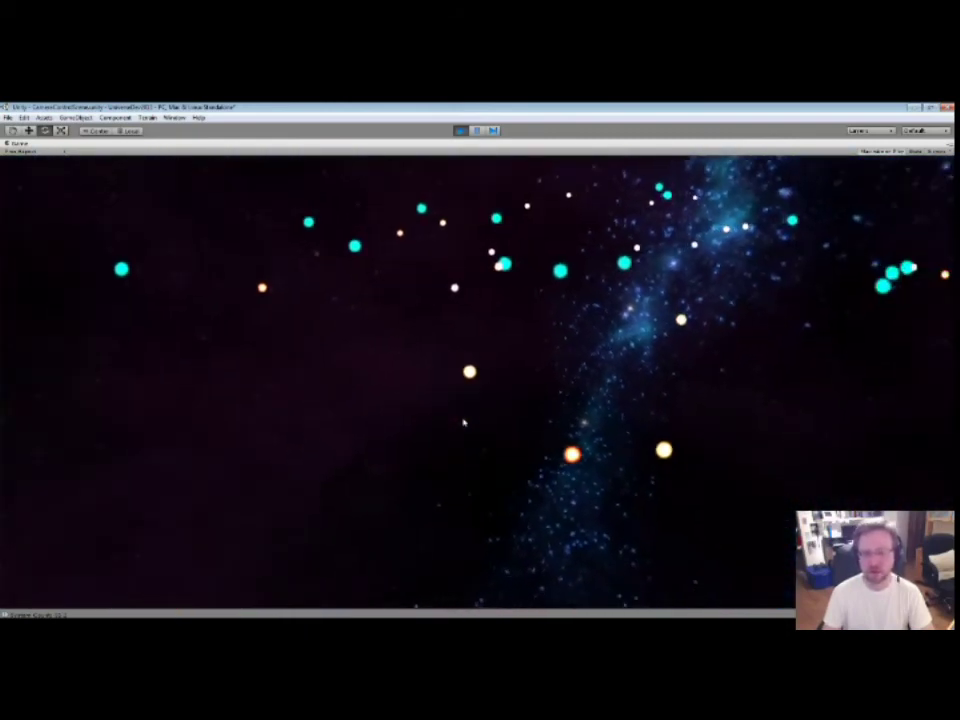
{"action": "key", "text": "w"}
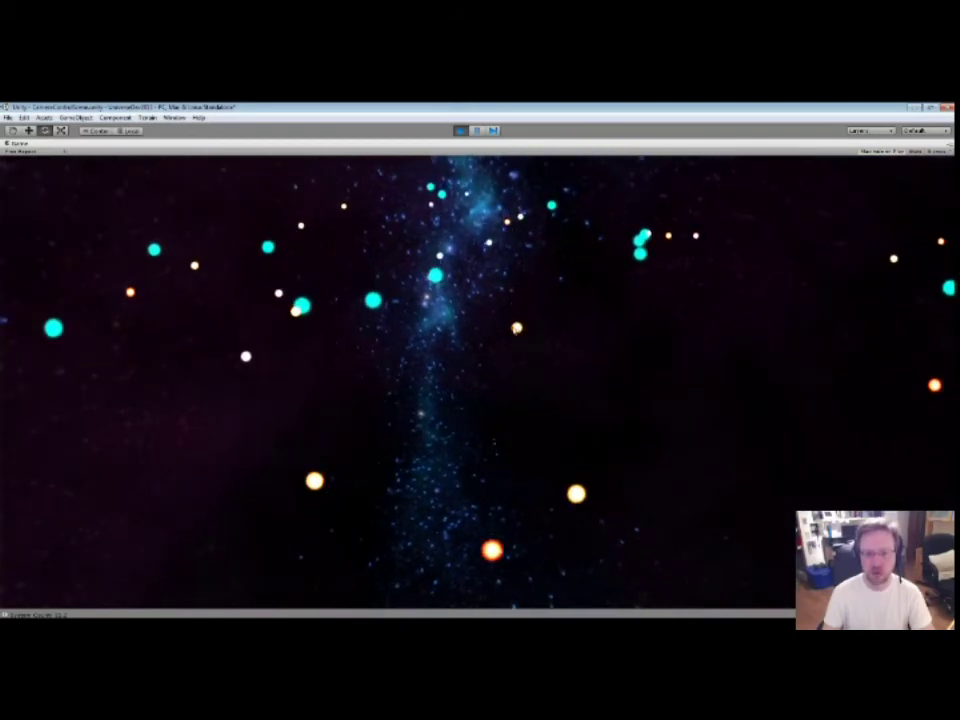
Inspect the name labels of several stars, focus the camera on a distant yellow star, and zoom back out.
{"action": "mouse_move", "coordinate": [517, 327]}
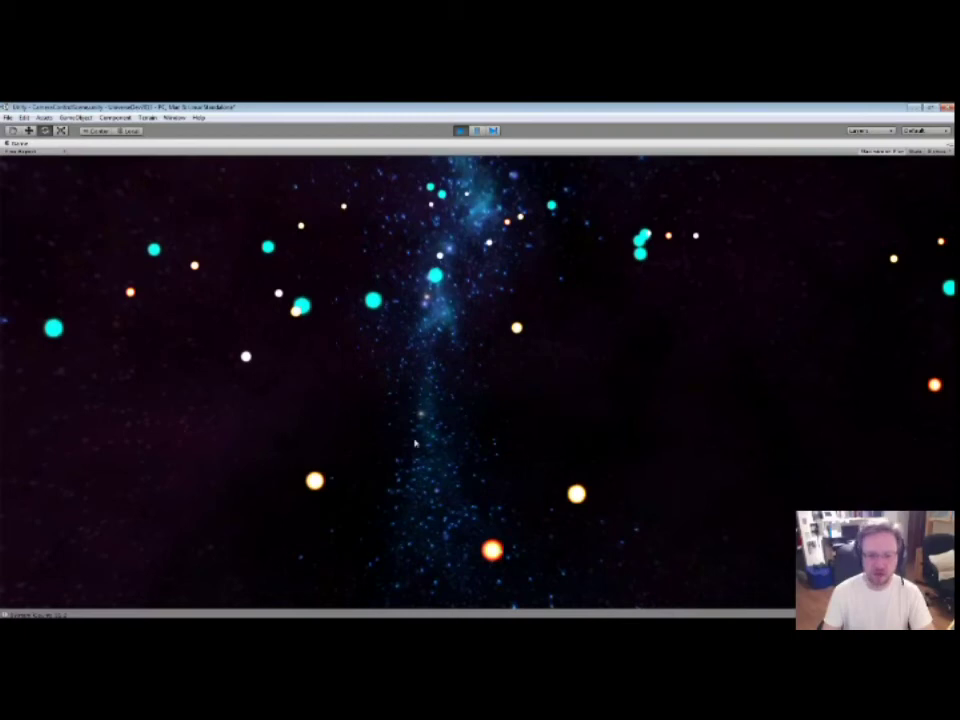
{"action": "mouse_move", "coordinate": [315, 482]}
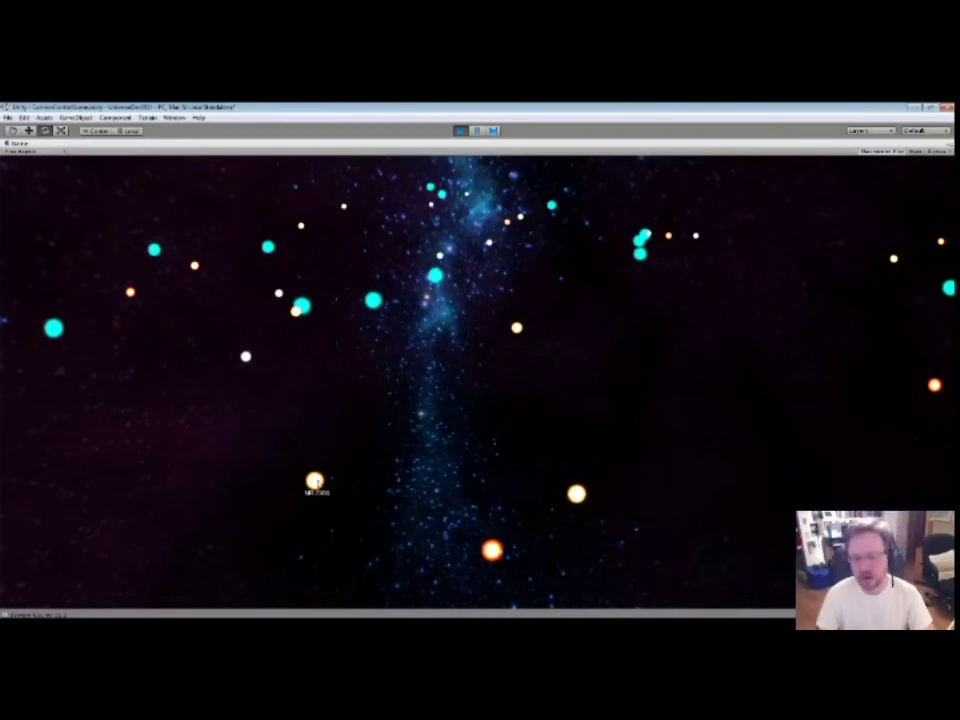
{"action": "mouse_move", "coordinate": [246, 357]}
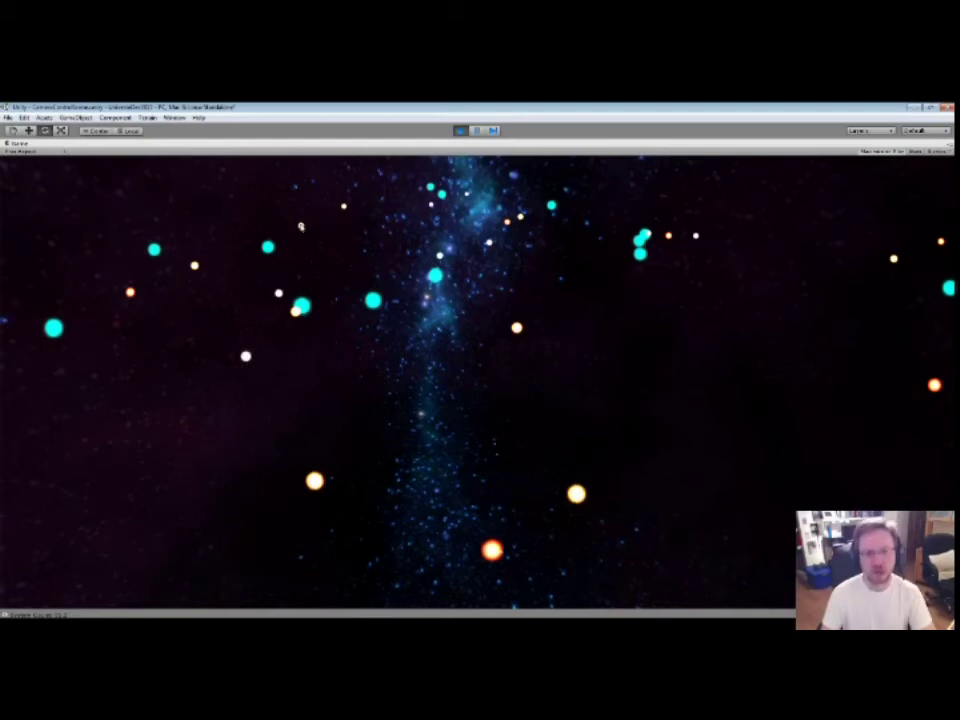
{"action": "mouse_move", "coordinate": [300, 229]}
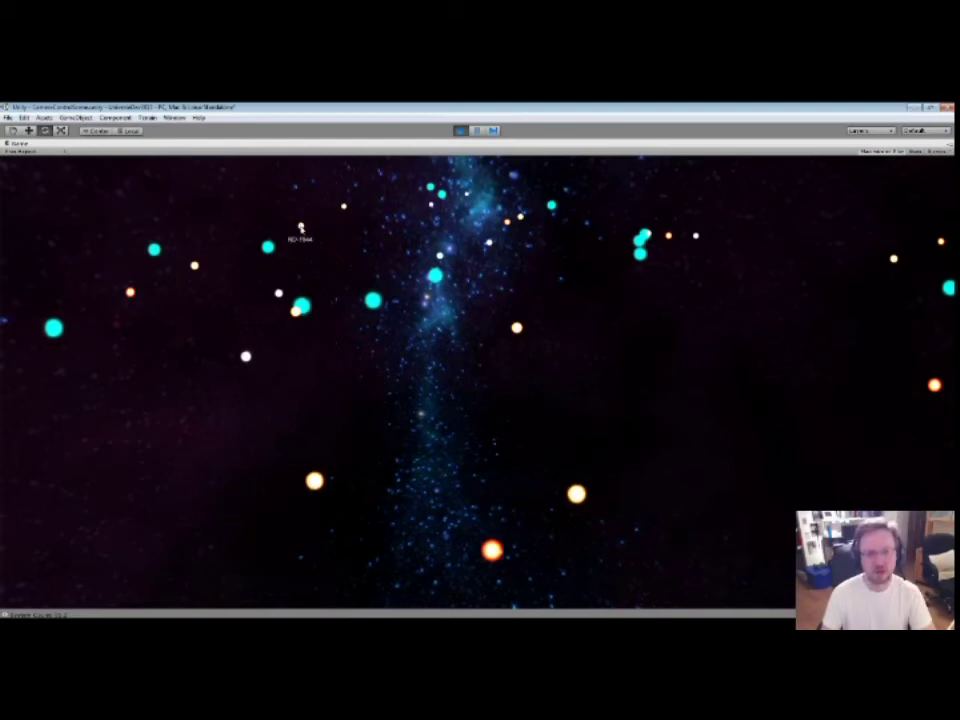
{"action": "left_click", "coordinate": [300, 229]}
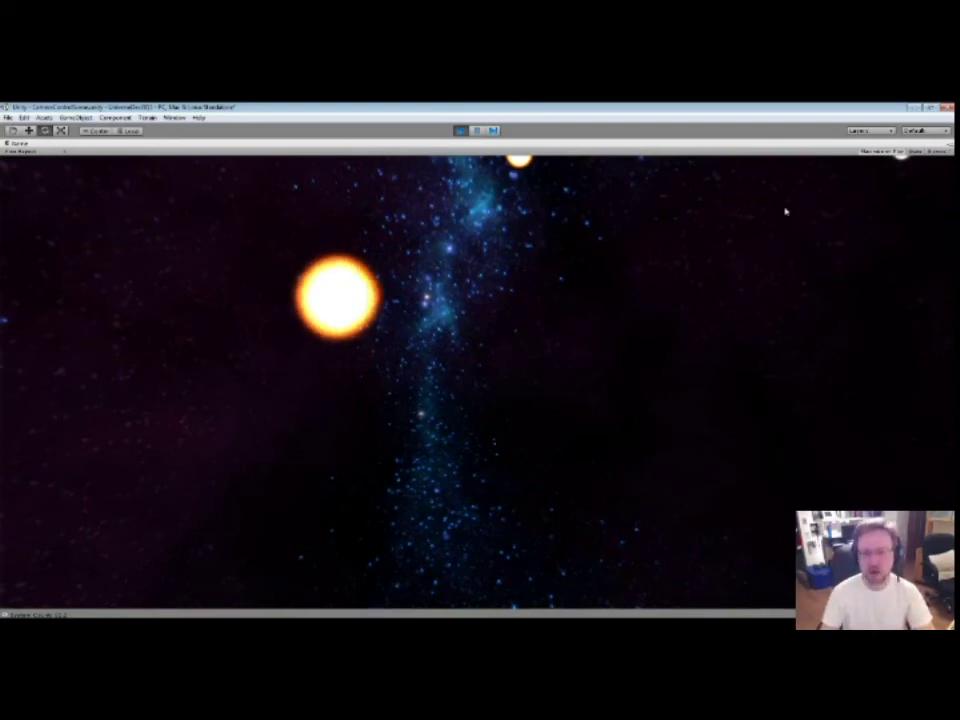
{"action": "scroll", "coordinate": [489, 446], "scroll_direction": "down", "scroll_amount": 2}
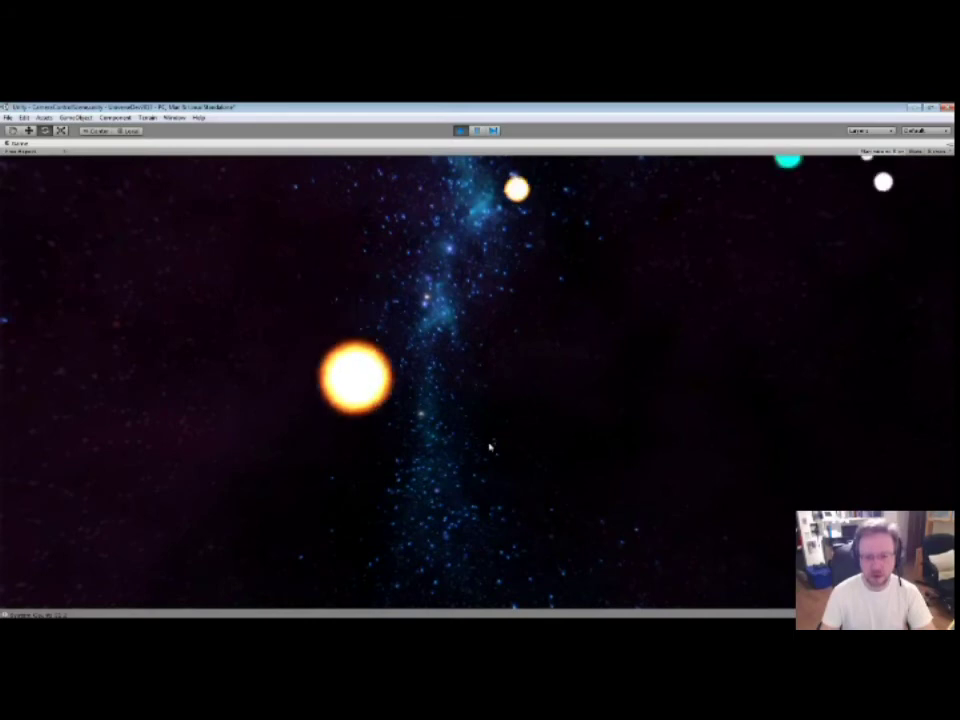
{"action": "scroll", "coordinate": [489, 446], "scroll_direction": "down", "scroll_amount": 5}
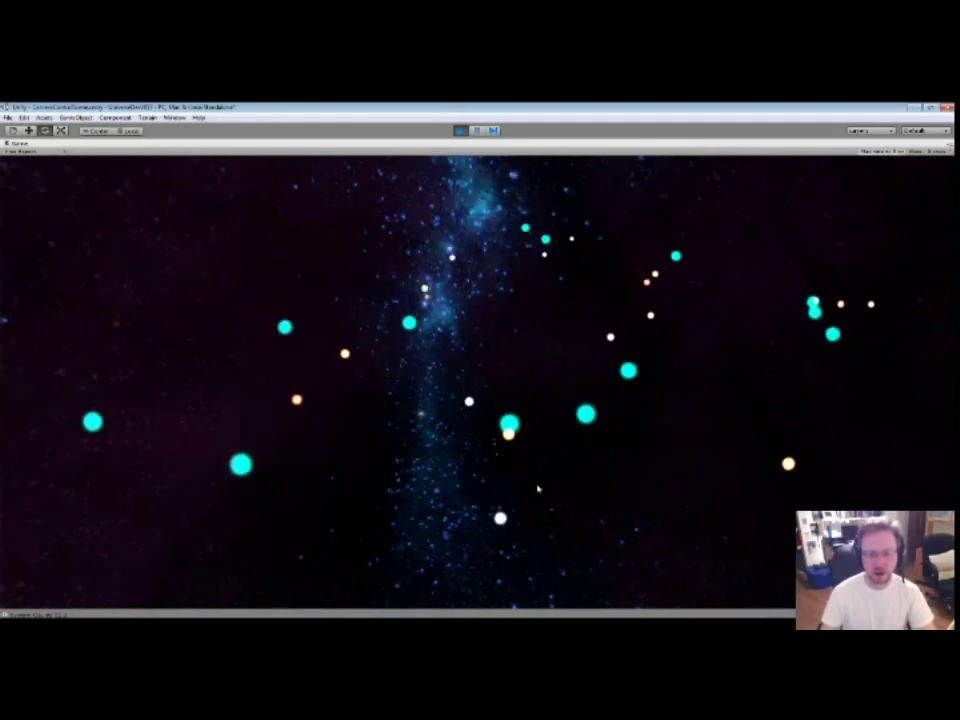
Test rotating the camera in both directions combined with sideways, forward and backward movement over the star field.
{"action": "key", "text": "e"}
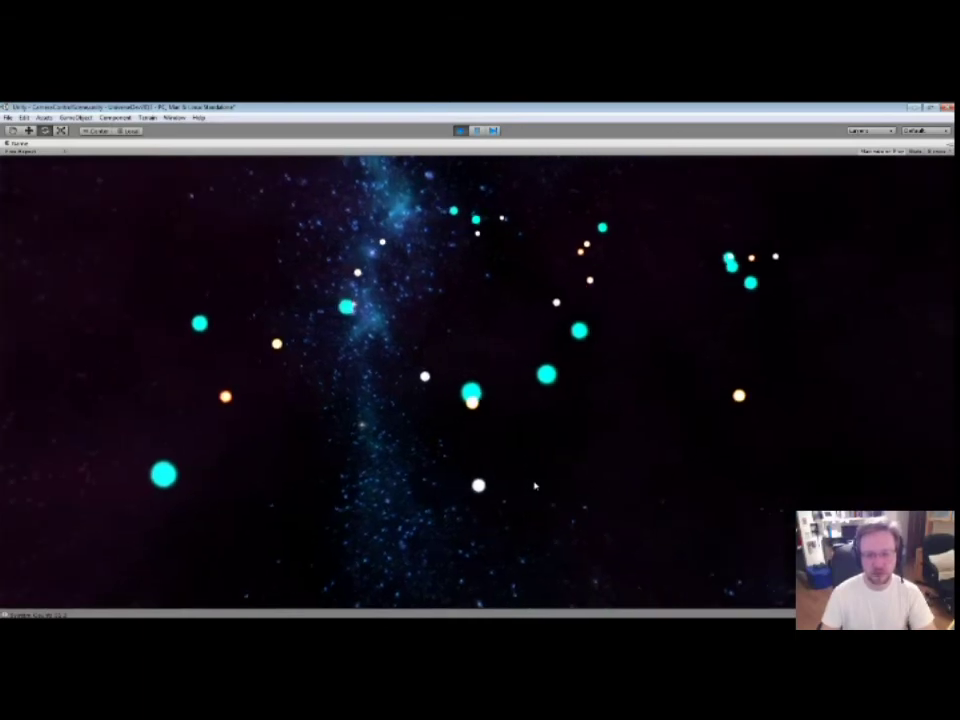
{"action": "key", "text": "Right"}
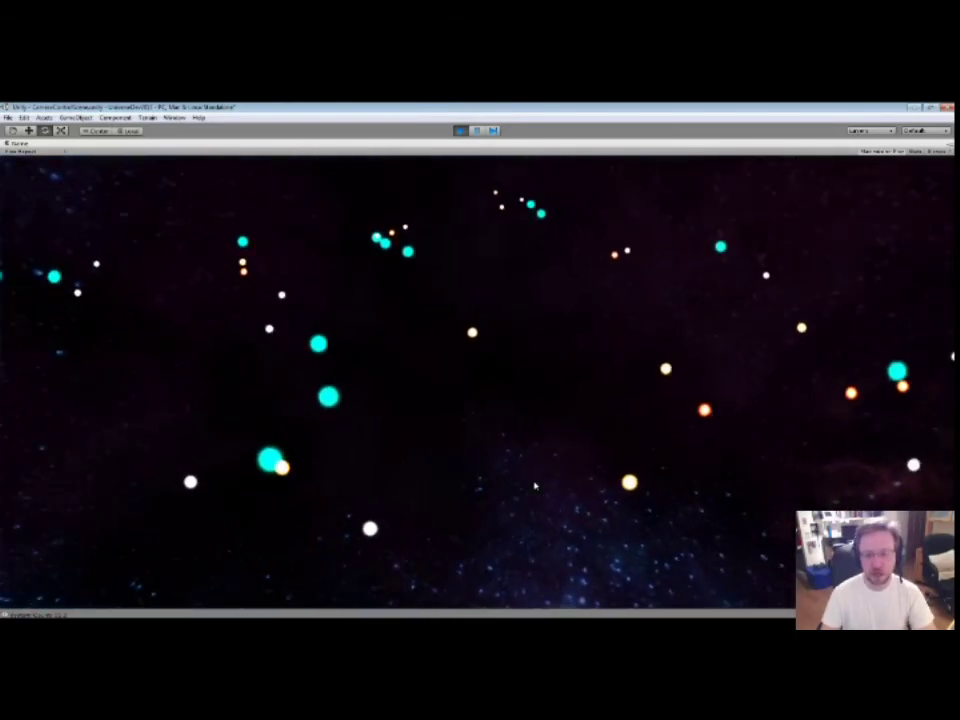
{"action": "key", "text": "Left"}
{"action": "key", "text": "e"}
{"action": "key", "text": "d"}
{"action": "key", "text": "s"}
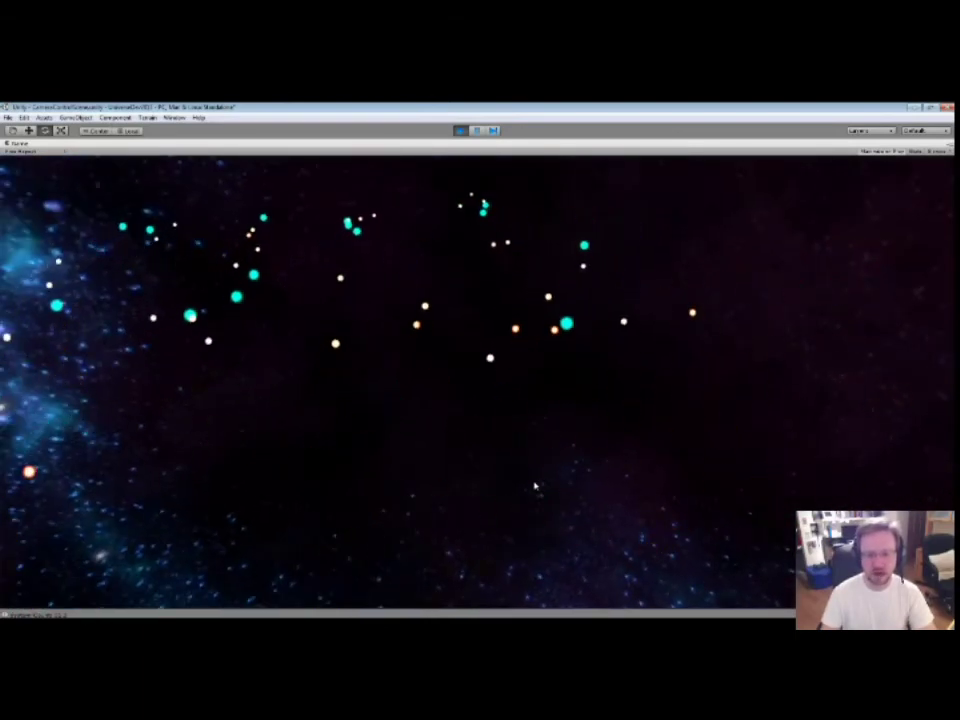
{"action": "key", "text": "a"}
{"action": "key", "text": "w"}
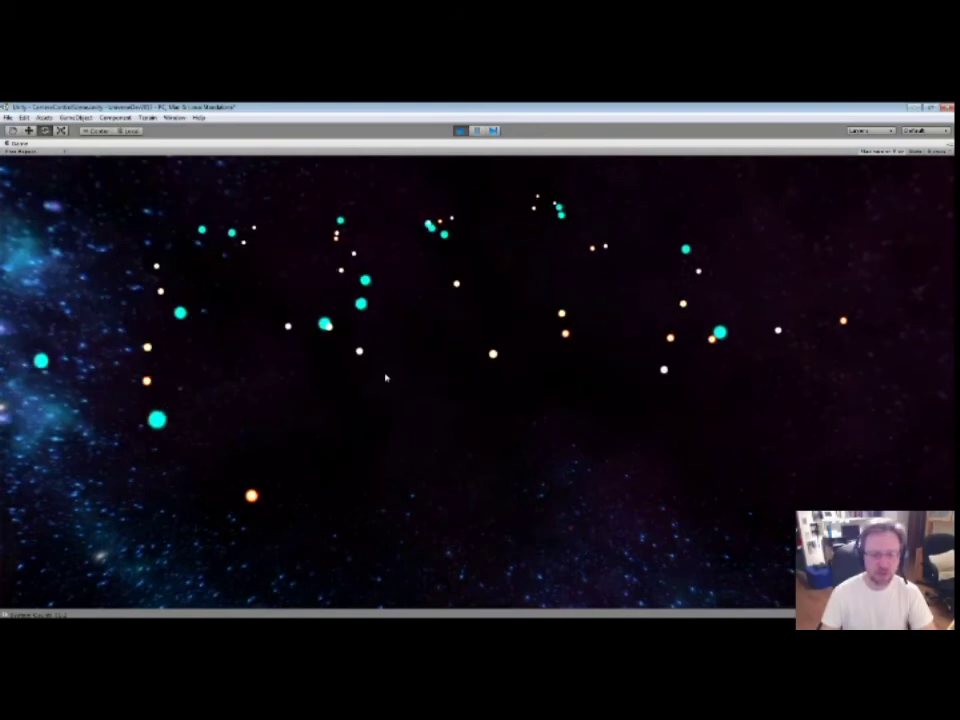
Test zooming in and out while moving the camera across the star field to examine its travel at different heights.
{"action": "key", "text": "w"}
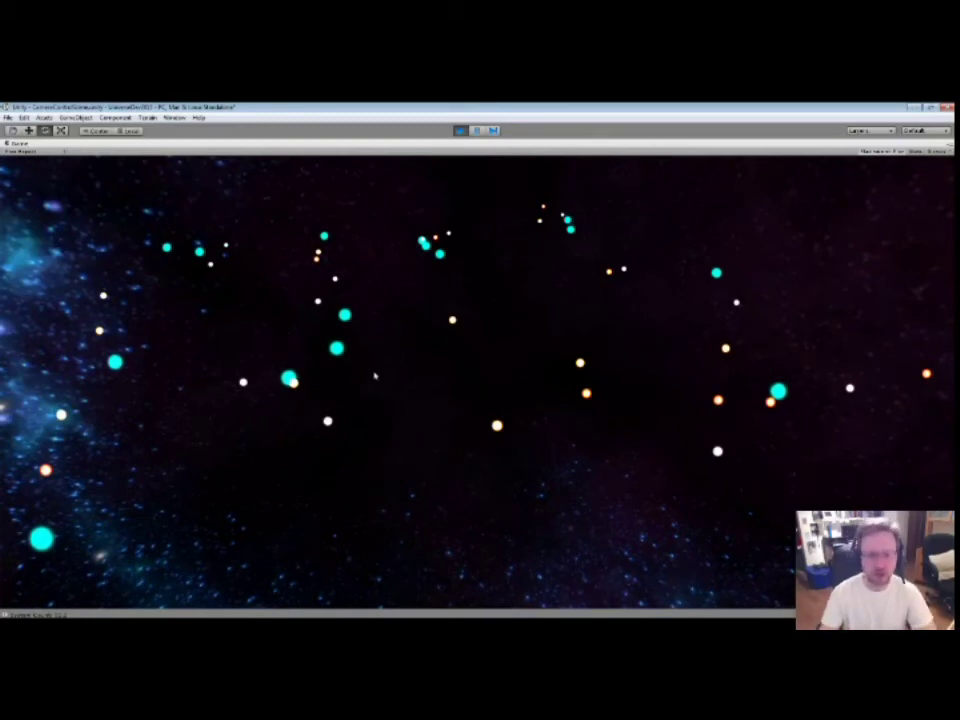
{"action": "key", "text": "a"}
{"action": "scroll", "coordinate": [439, 407], "scroll_direction": "up", "scroll_amount": 2}
{"action": "key", "text": "w"}
{"action": "key", "text": "a"}
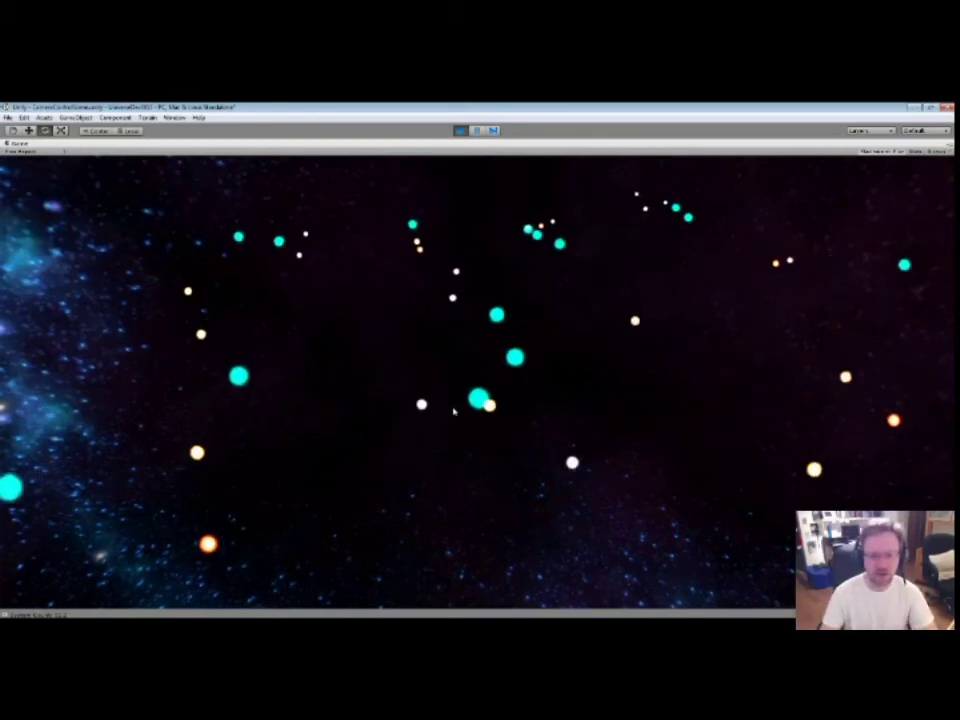
{"action": "scroll", "coordinate": [516, 422], "scroll_direction": "up", "scroll_amount": 2}
{"action": "key", "text": "w"}
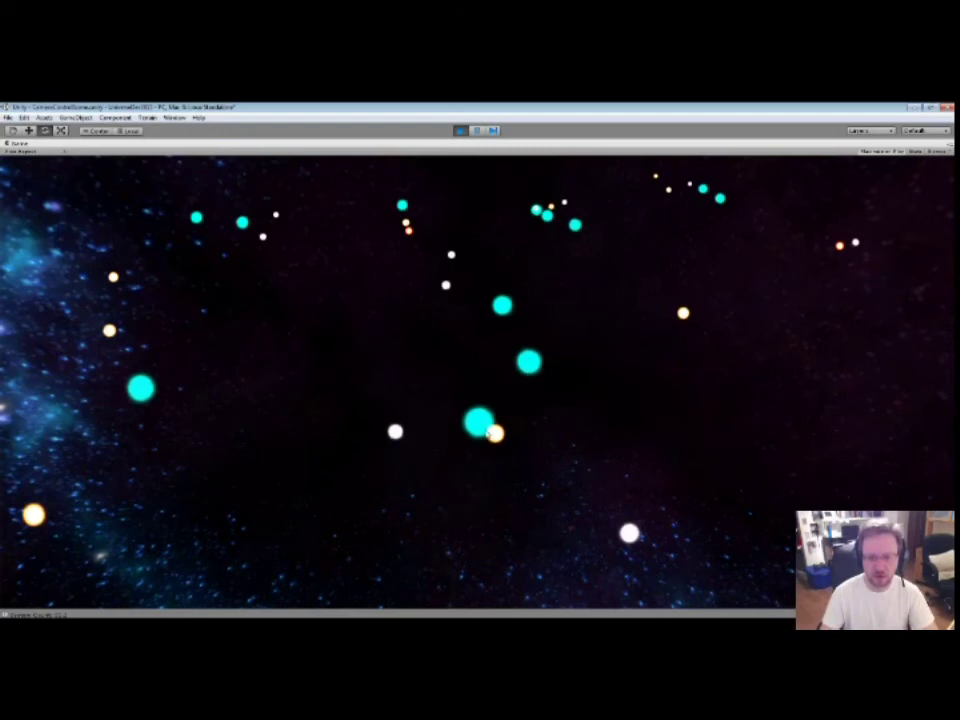
{"action": "scroll", "coordinate": [506, 449], "scroll_direction": "down", "scroll_amount": 2}
{"action": "key", "text": "s"}
{"action": "key", "text": "d"}
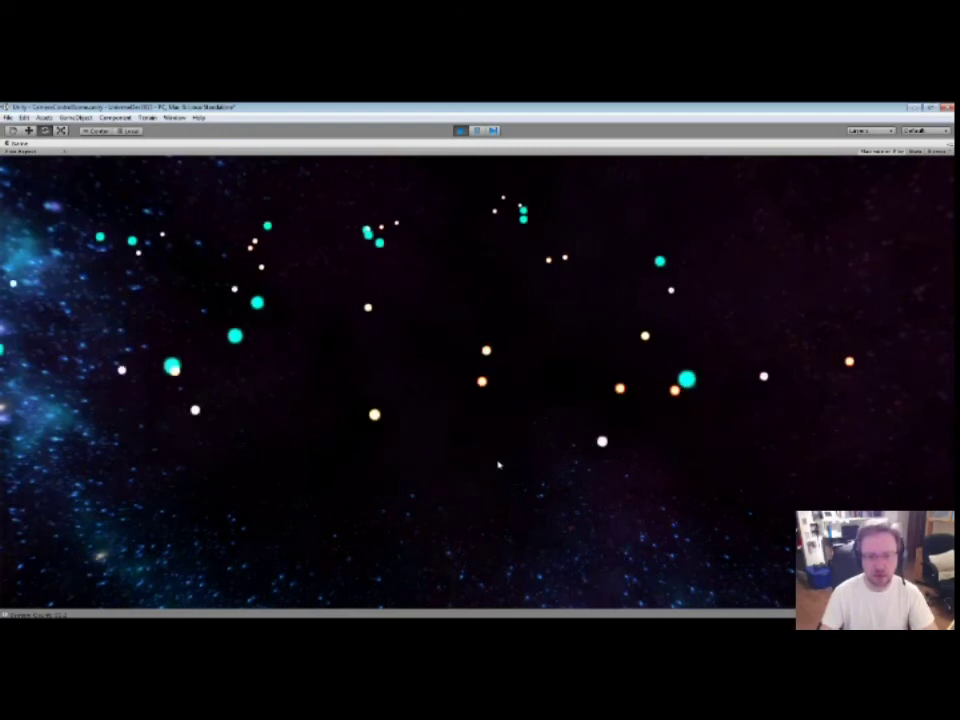
{"action": "key", "text": "d"}
{"action": "scroll", "coordinate": [498, 464], "scroll_direction": "down", "scroll_amount": 1}
{"action": "key", "text": "a"}
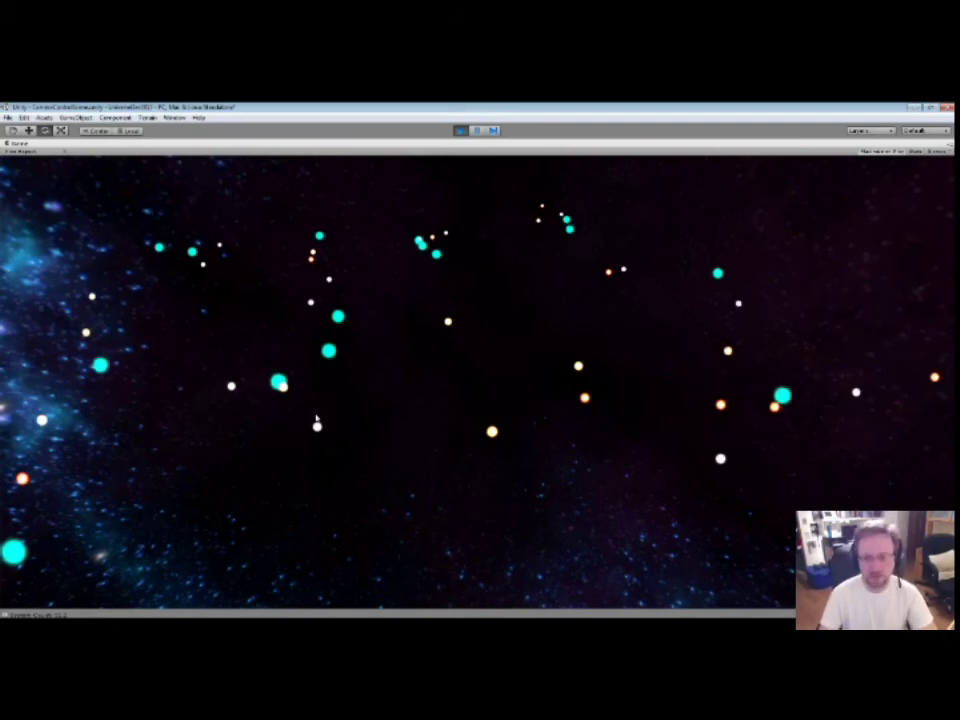
Focus the camera on the yellow star near the middle of the star field, then zoom back out to the overview.
{"action": "scroll", "coordinate": [316, 420], "scroll_direction": "down", "scroll_amount": 1}
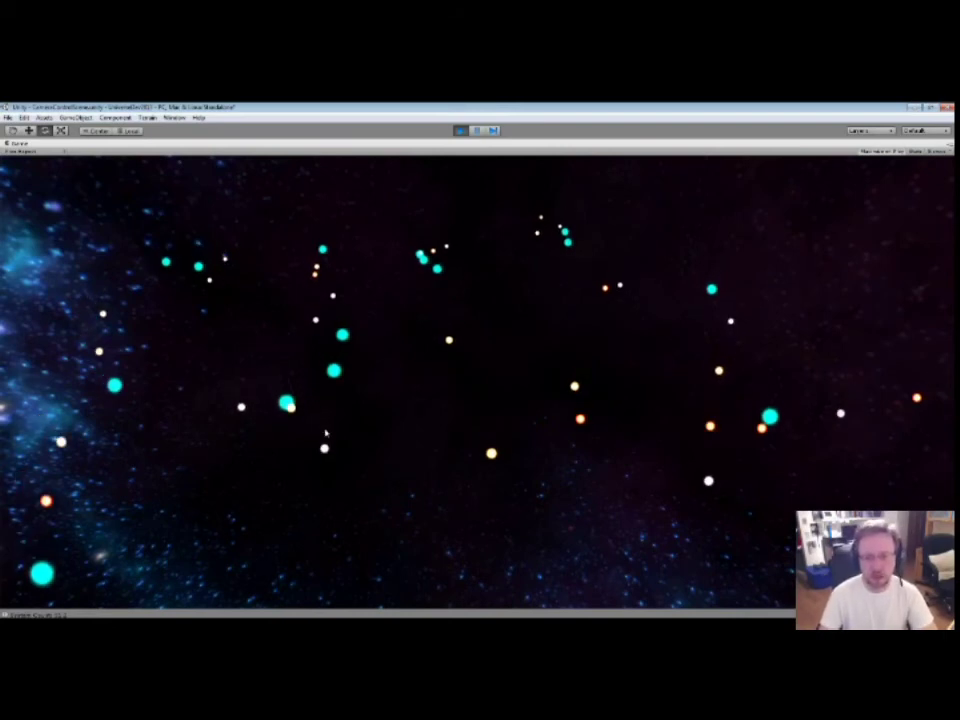
{"action": "scroll", "coordinate": [325, 432], "scroll_direction": "up", "scroll_amount": 3}
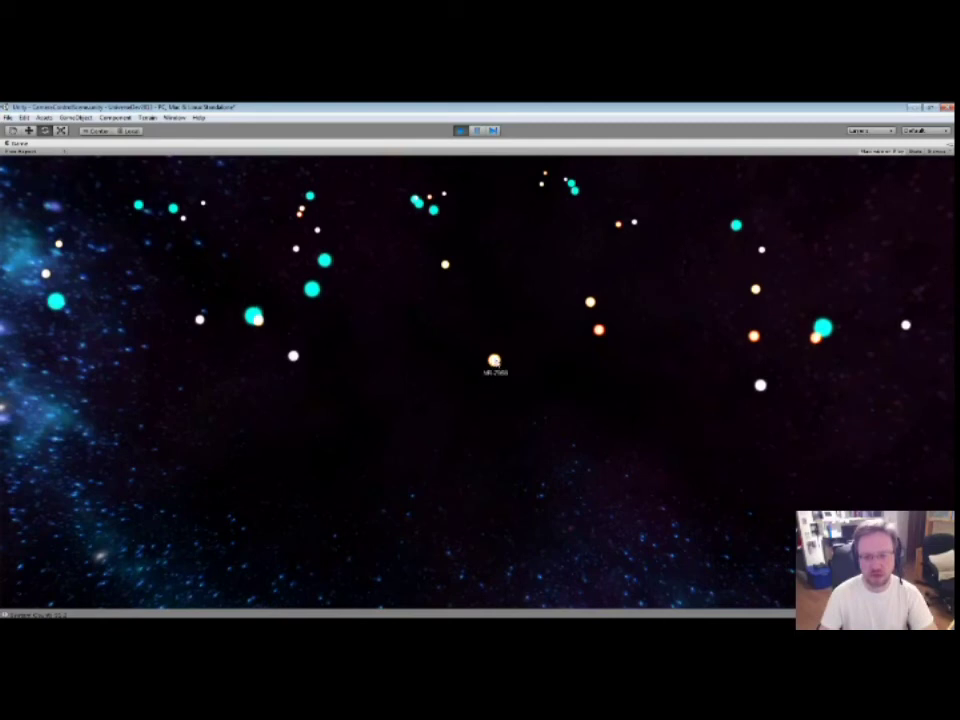
{"action": "left_click", "coordinate": [495, 361]}
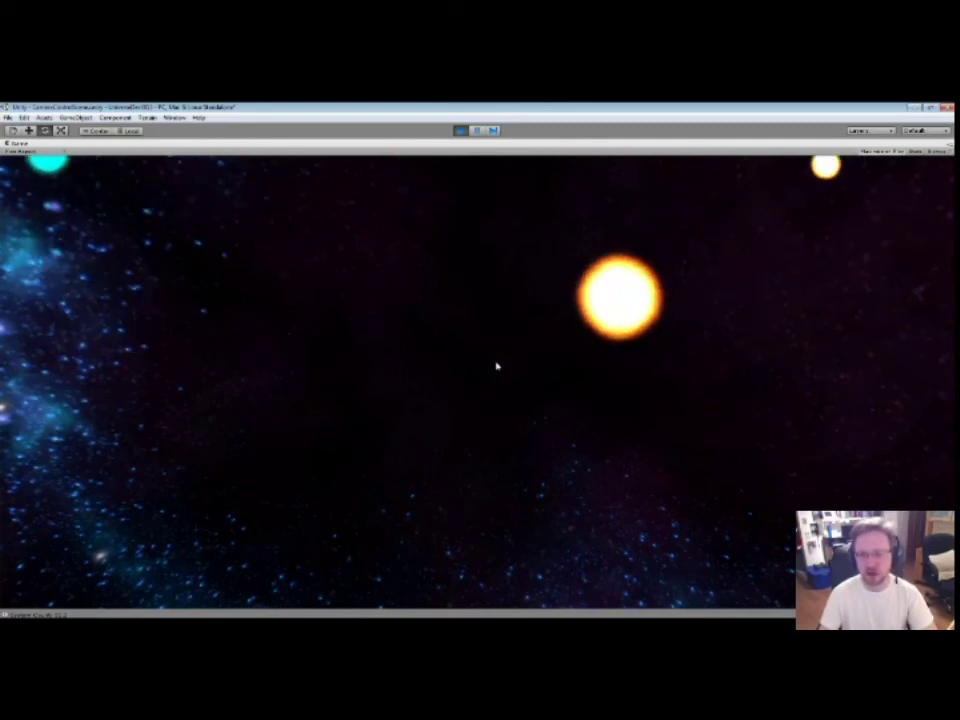
{"action": "scroll", "coordinate": [497, 365], "scroll_direction": "down", "scroll_amount": 3}
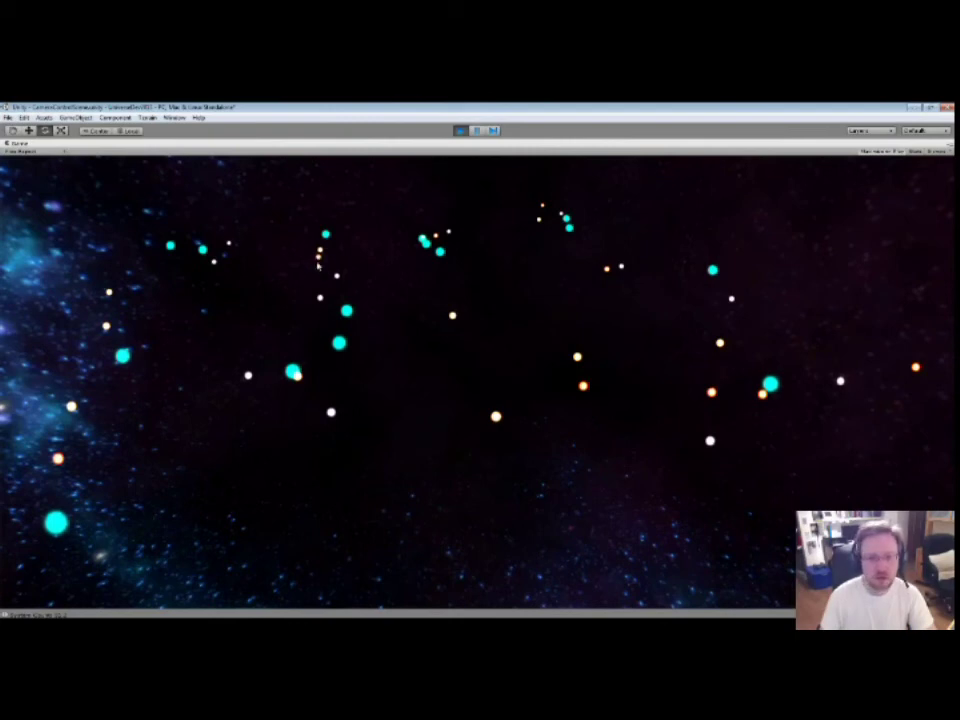
Focus the camera on the distant red-orange star beside a yellow one, then zoom back out from it.
{"action": "key", "text": "a"}
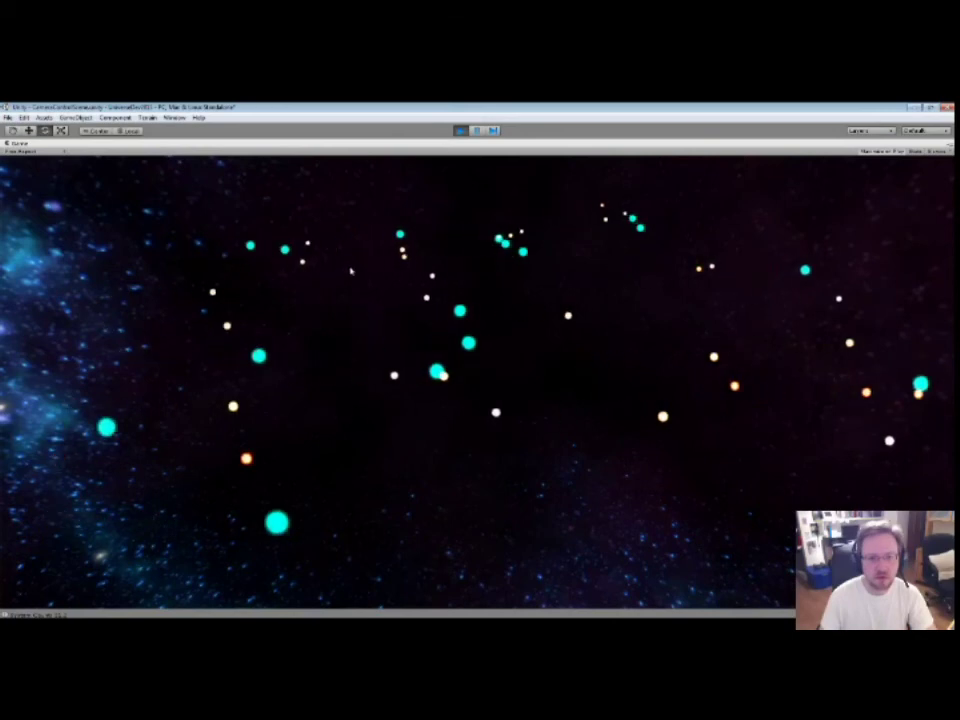
{"action": "key", "text": "w"}
{"action": "left_click", "coordinate": [407, 271]}
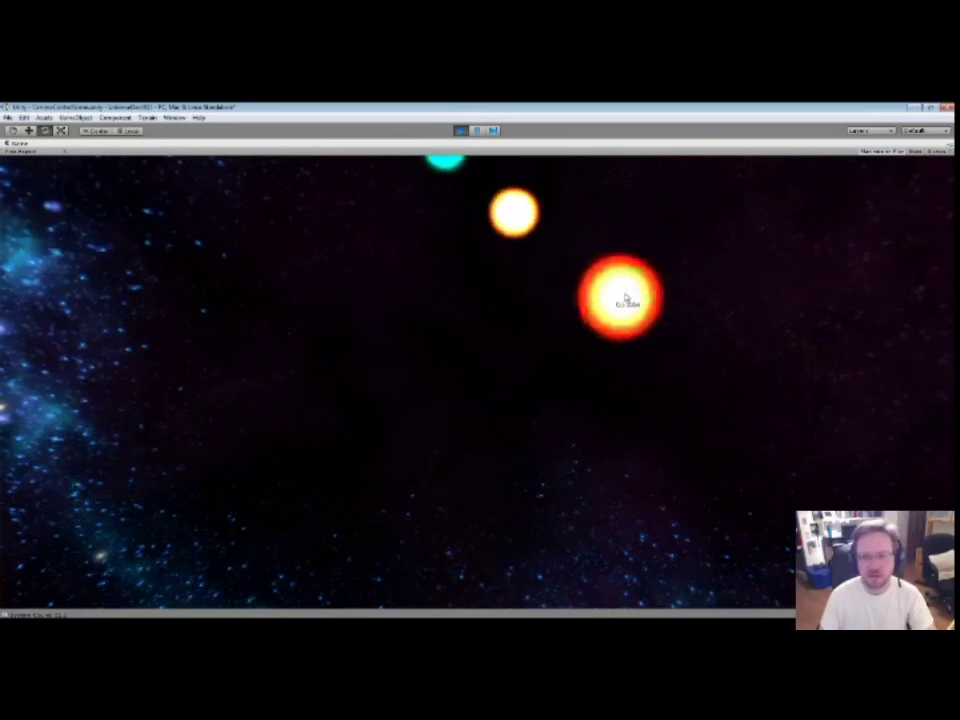
{"action": "scroll", "coordinate": [624, 300], "scroll_direction": "down", "scroll_amount": 5}
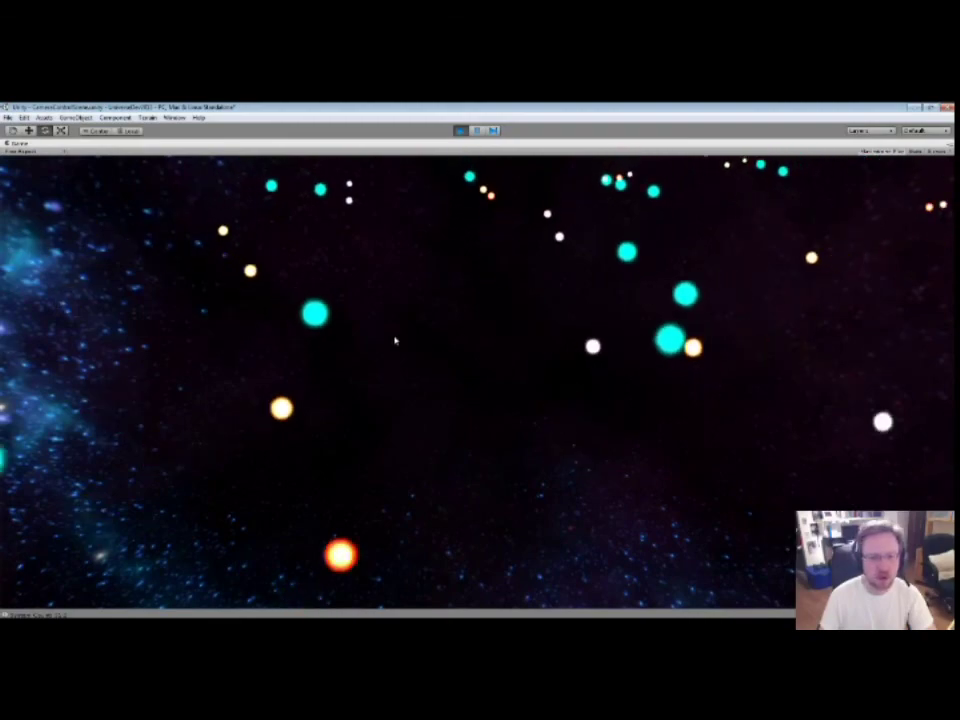